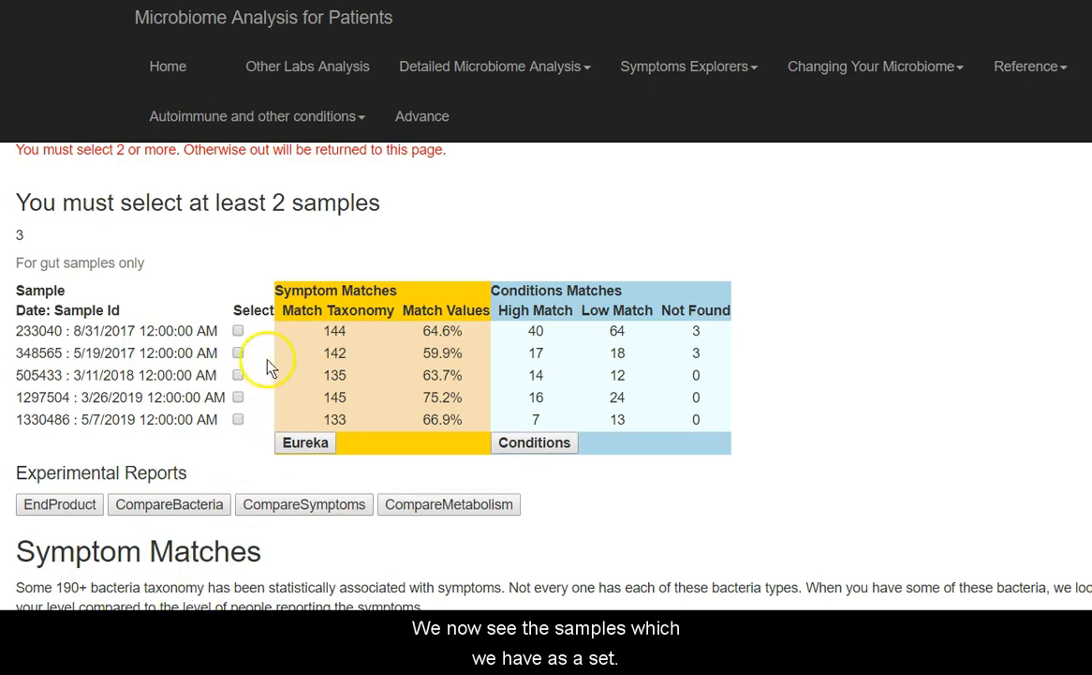
# - Select the gut samples dated 8/31/2017 and 3/11/2018 for comparison
pyautogui.click(238, 331)
pyautogui.click(238, 375)
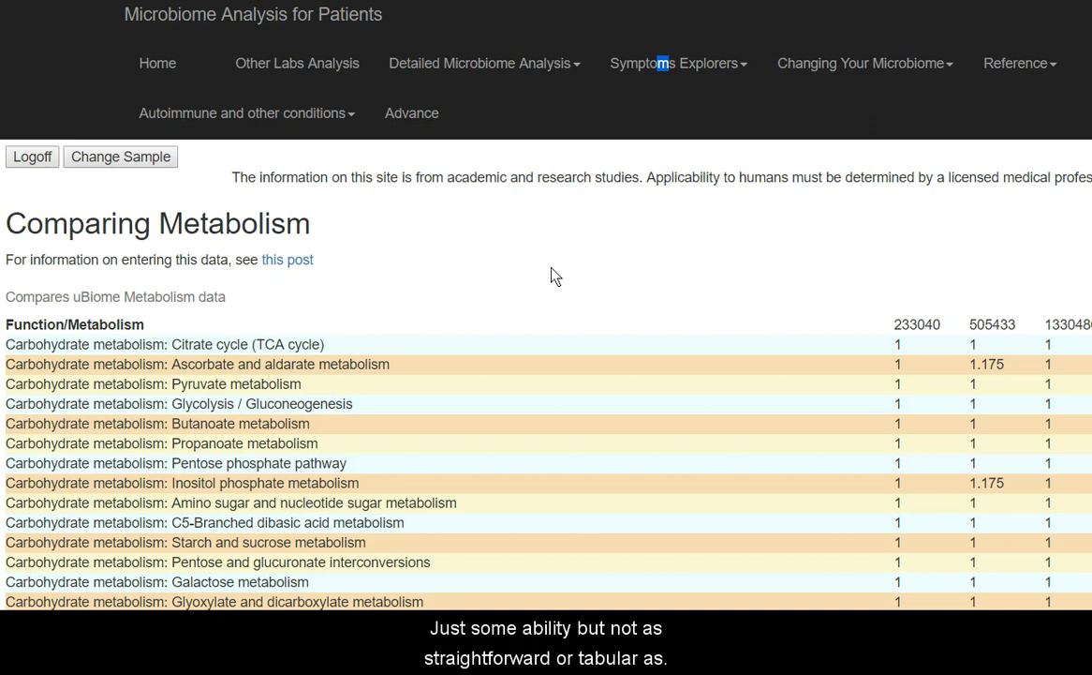
# - Examine the metabolism comparison across the selected samples, from the carbohydrate and lipid rows through the amino acid and vitamin rows
pyautogui.scroll(-1, 553, 274)
pyautogui.scroll(-2, 553, 274)
pyautogui.scroll(-5, 552, 275)
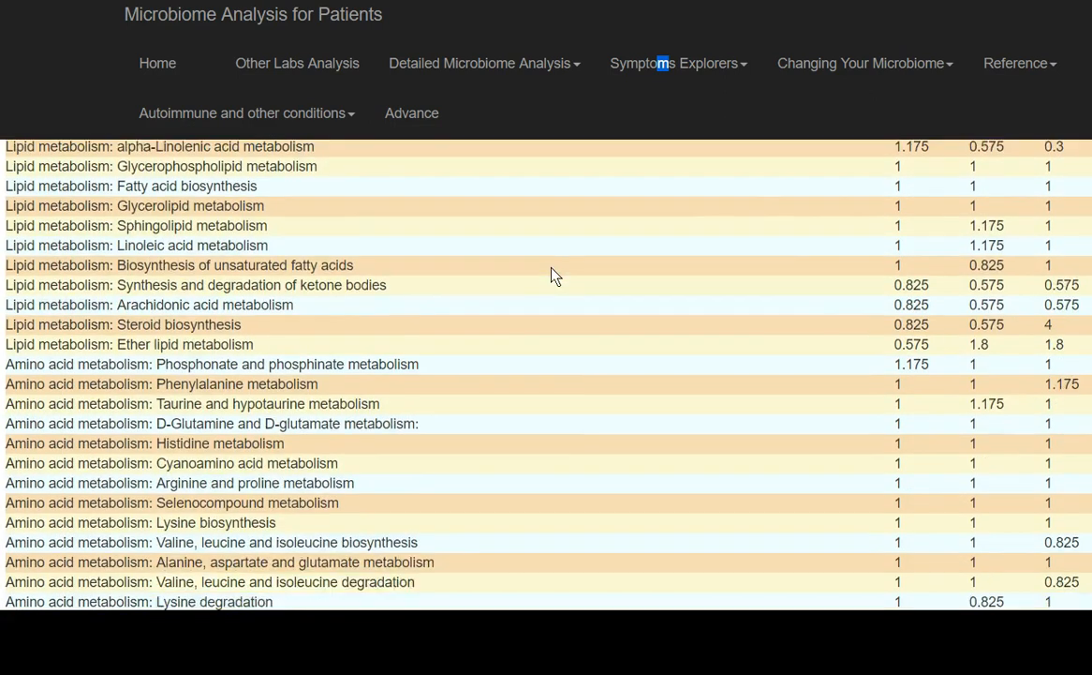
pyautogui.scroll(1, 553, 274)
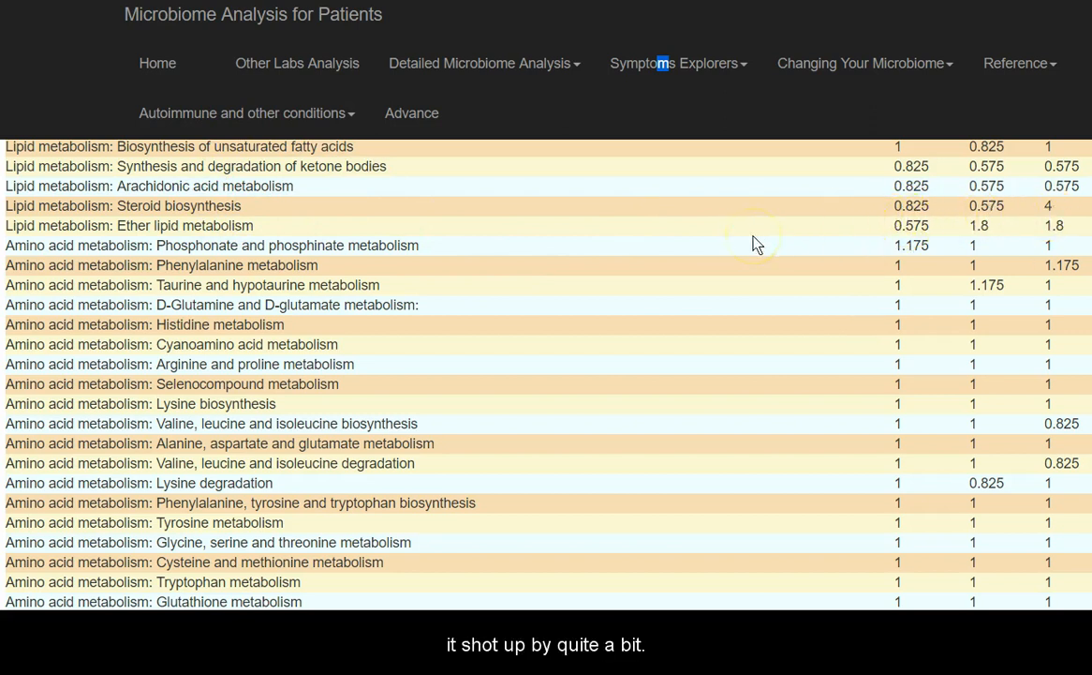
pyautogui.scroll(-3, 757, 244)
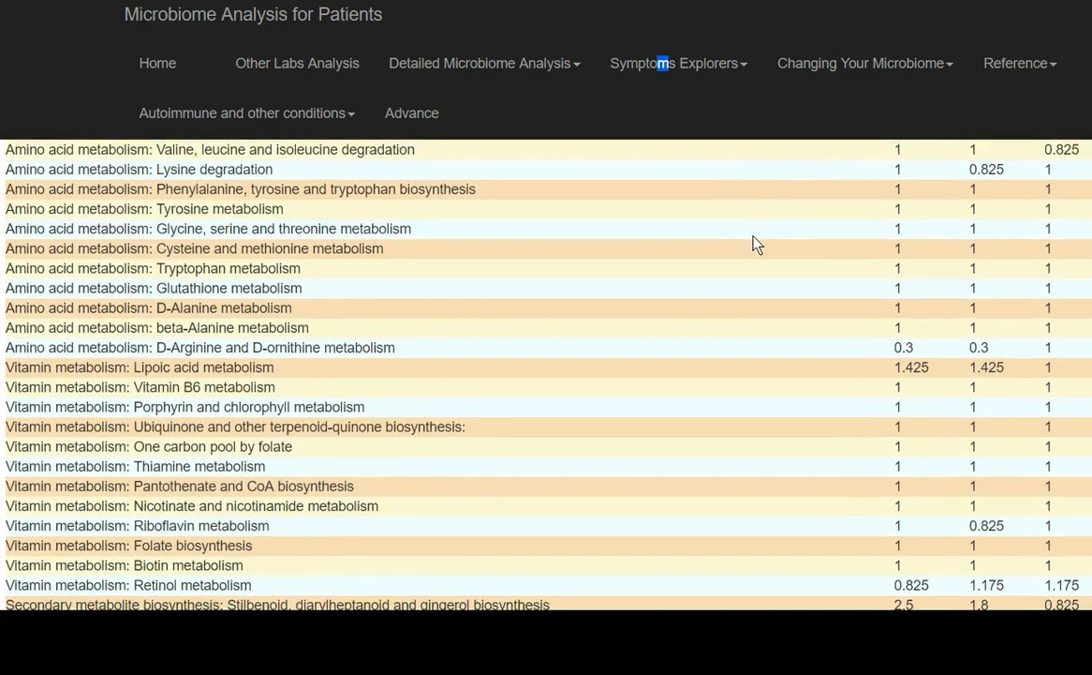
pyautogui.scroll(-1, 757, 245)
pyautogui.scroll(-2, 757, 245)
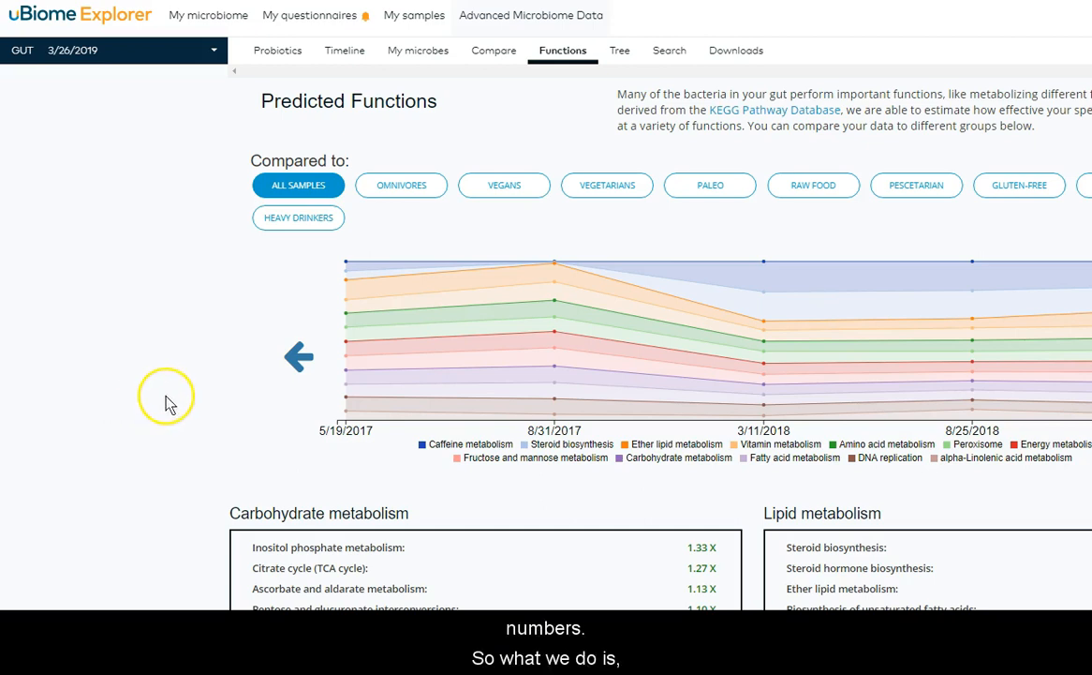
# - Collapse the Carbohydrate and Lipid metabolism boxes under Predicted Functions, and re-expand the full Carbohydrate metabolism list
pyautogui.scroll(-5, 167, 403)
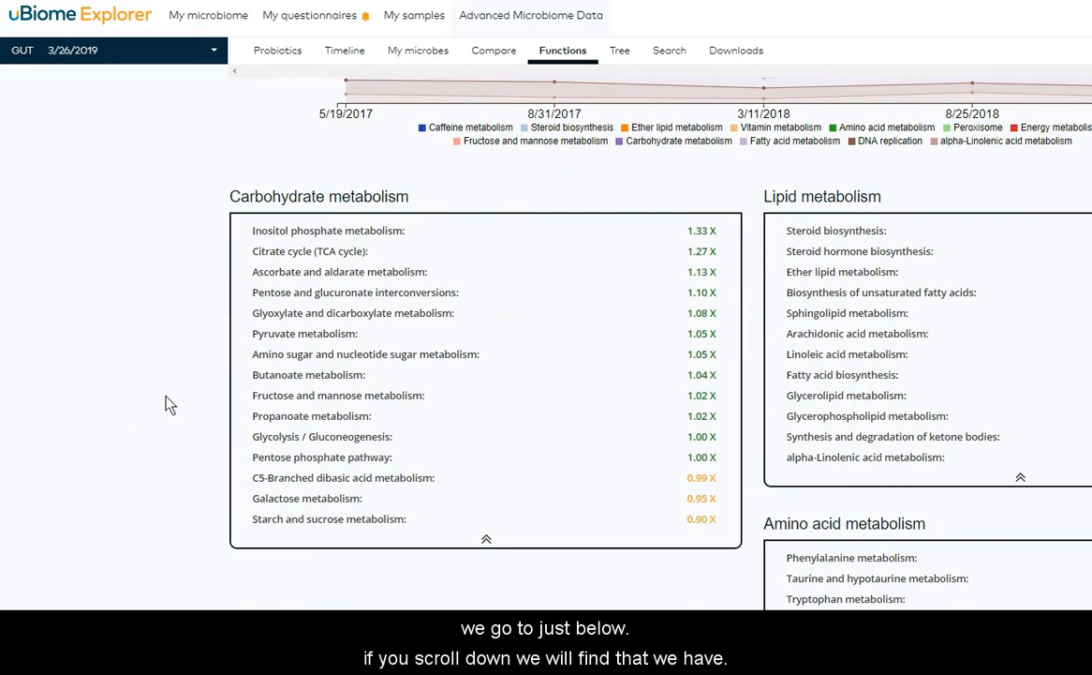
pyautogui.click(489, 540)
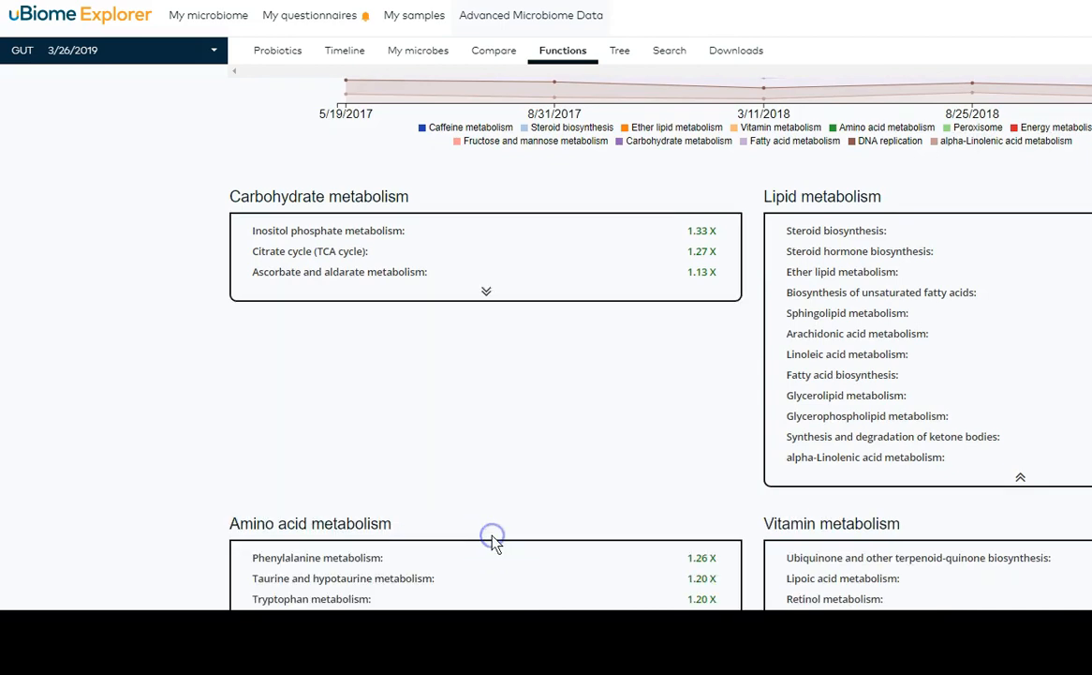
pyautogui.click(1022, 483)
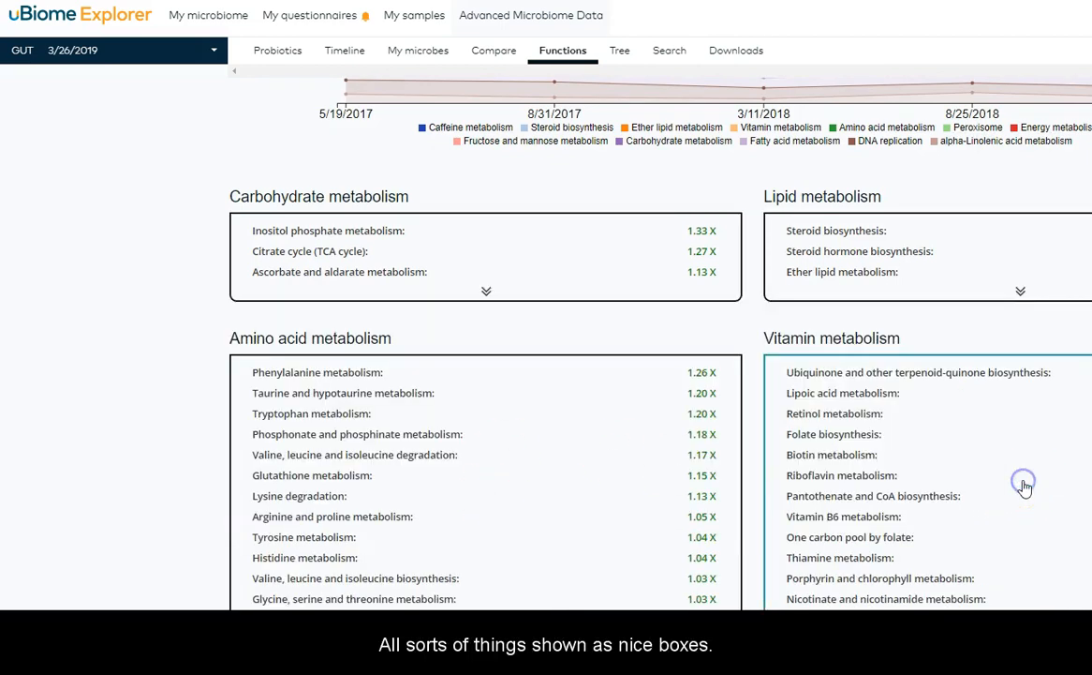
pyautogui.click(489, 293)
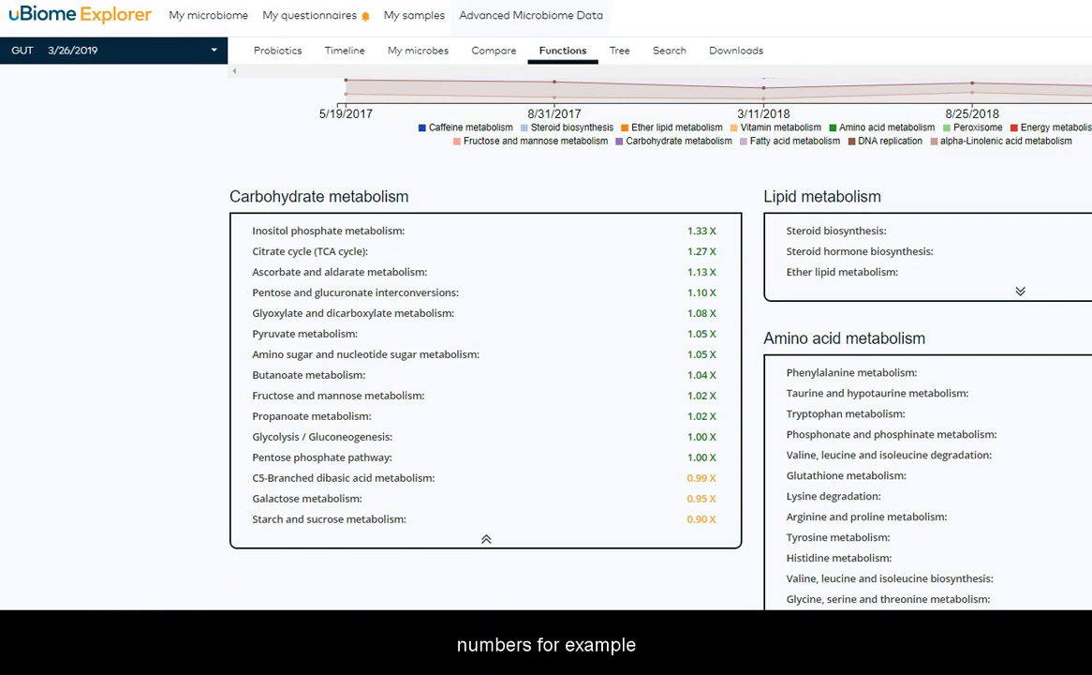
# - Switch to the Microbiome Analysis for Patients form and set Inositol phosphate metabolism and Citrate cycle (TCA cycle) to 1.25 - 1.59
pyautogui.hotkey('alt', 'Tab')
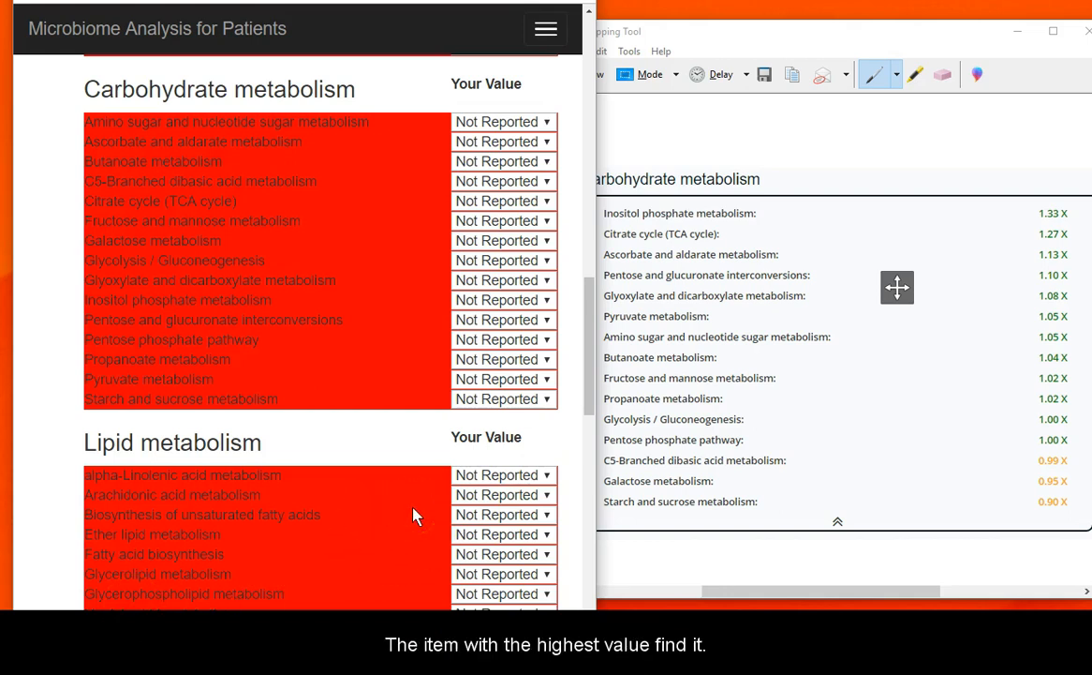
pyautogui.click(549, 301)
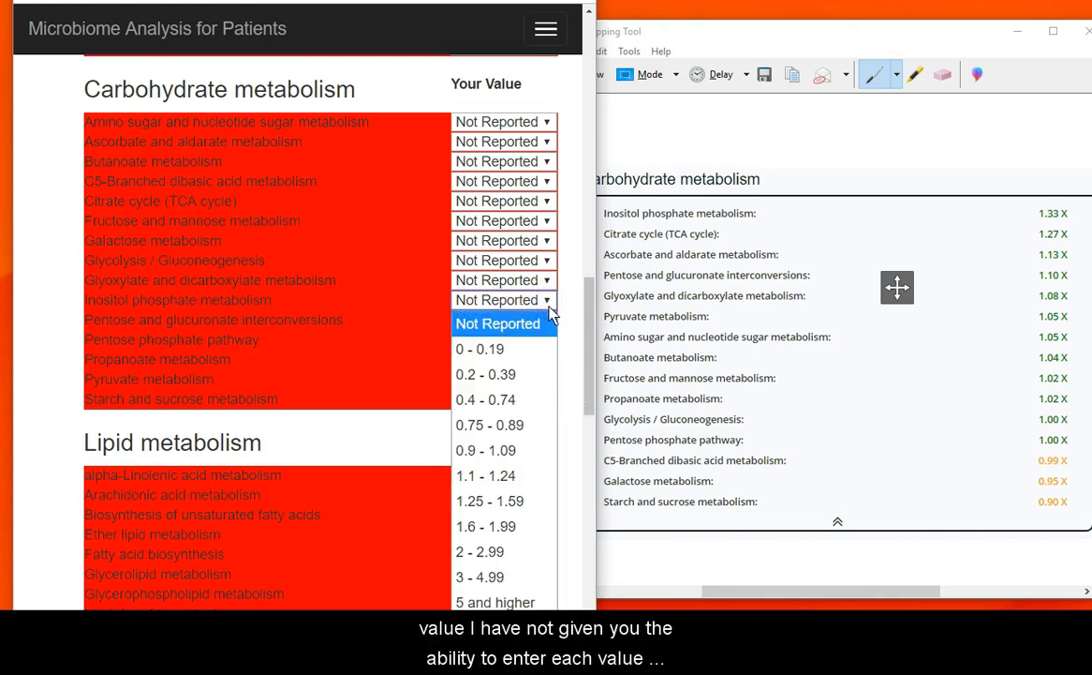
pyautogui.click(504, 501)
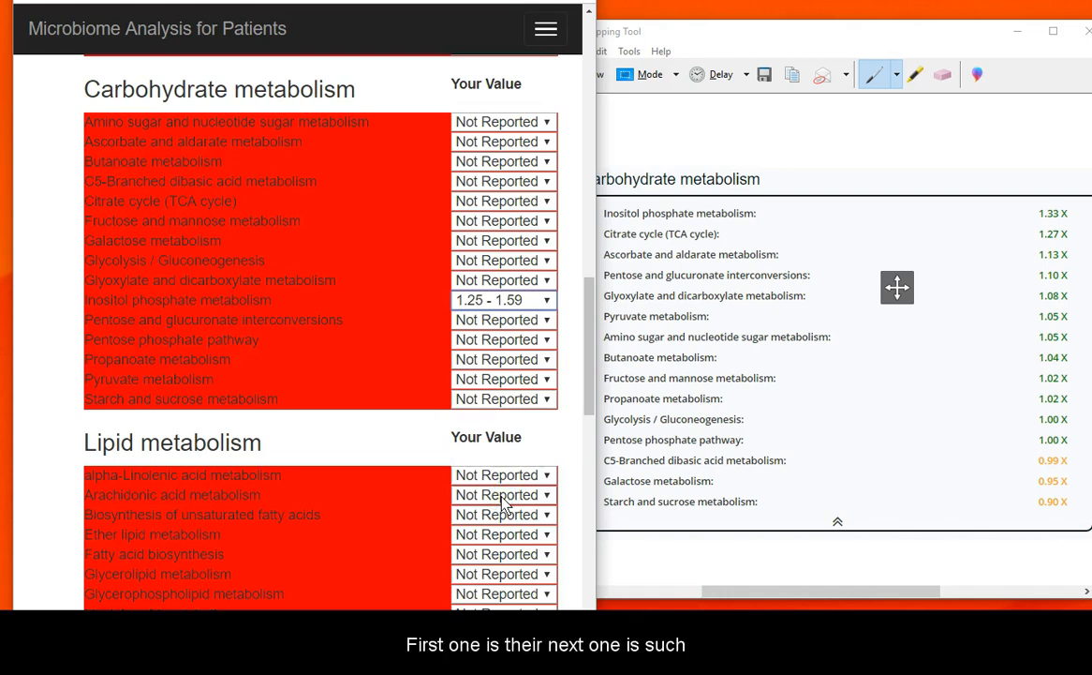
pyautogui.click(548, 202)
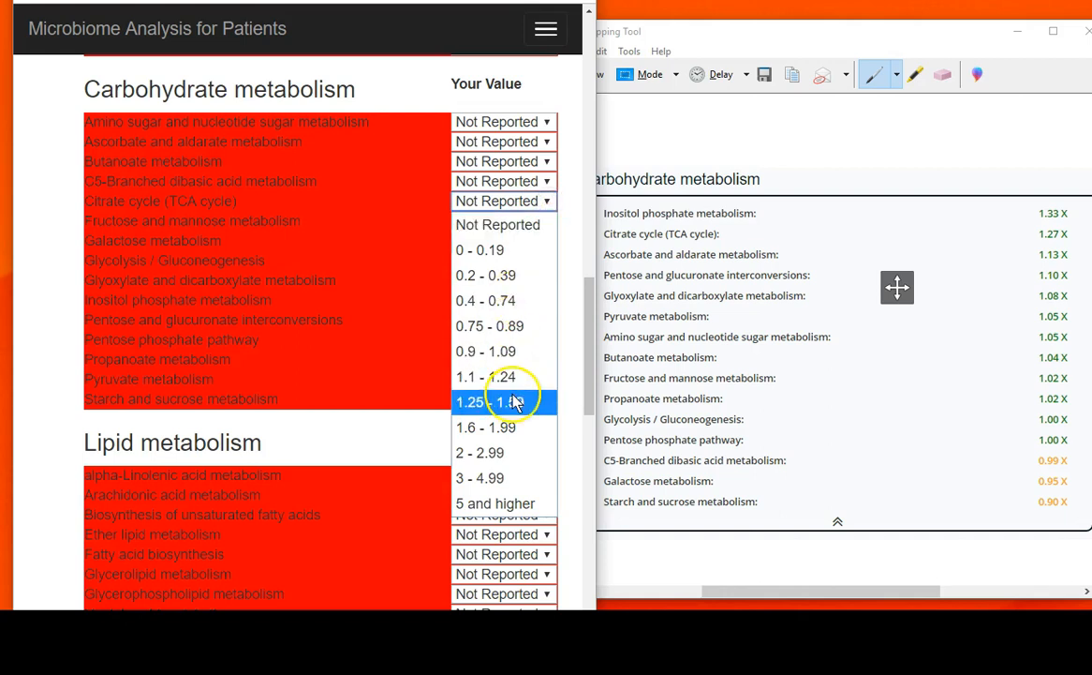
pyautogui.click(514, 402)
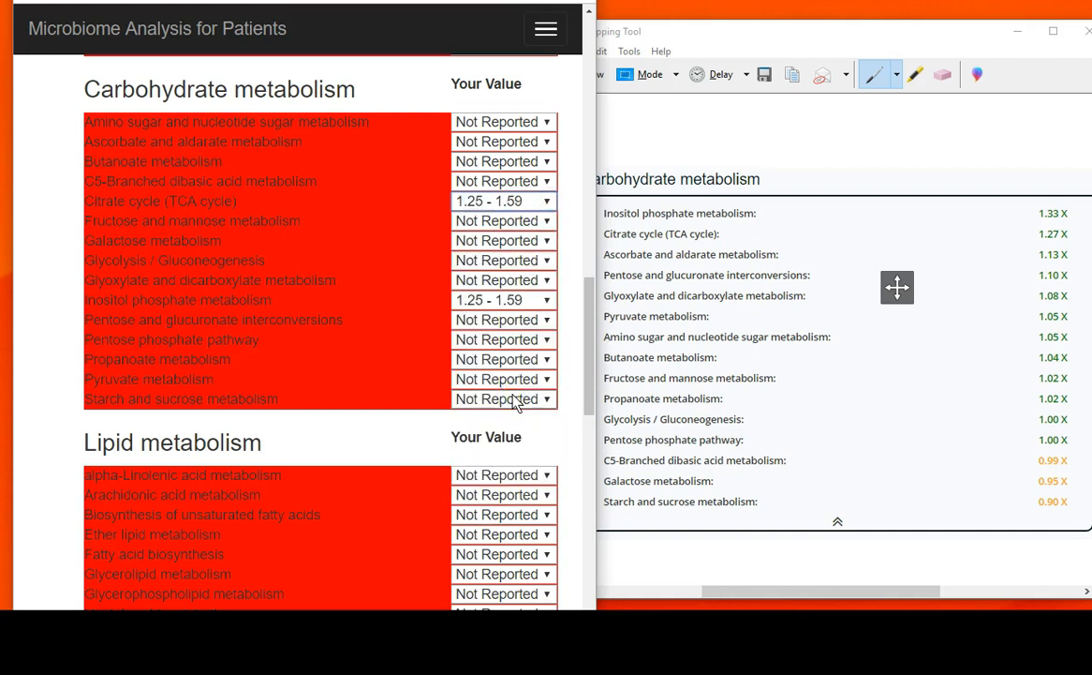
# - Set Ascorbate and aldarate metabolism and Pentose and glucuronate interconversions to 1.1 - 1.24
pyautogui.click(549, 140)
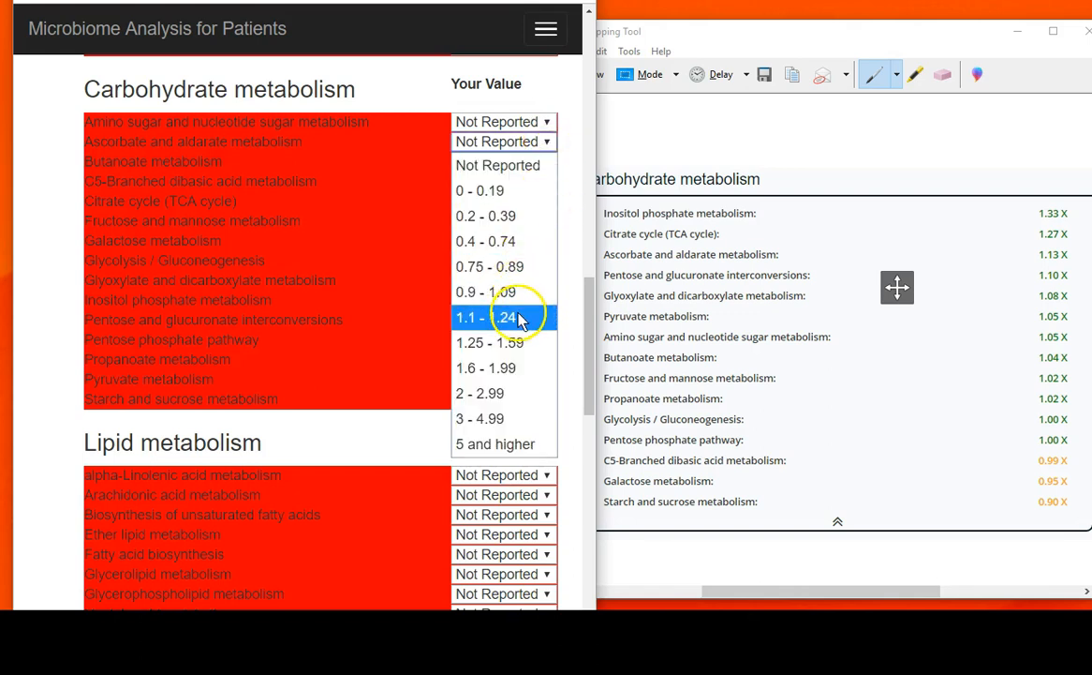
pyautogui.click(518, 319)
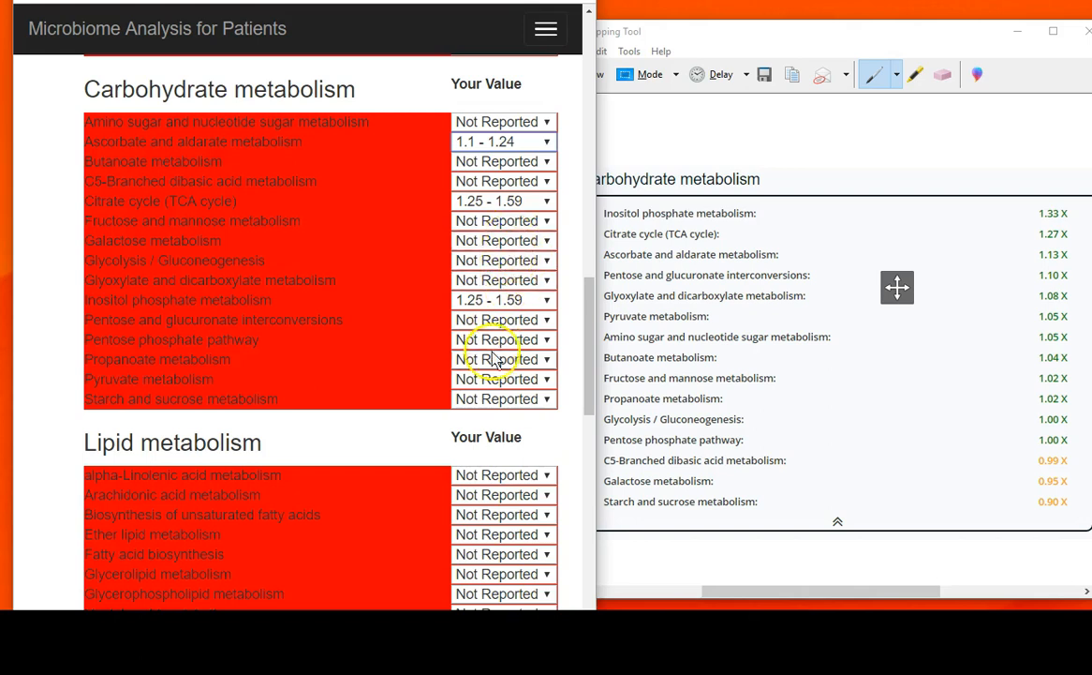
pyautogui.click(529, 320)
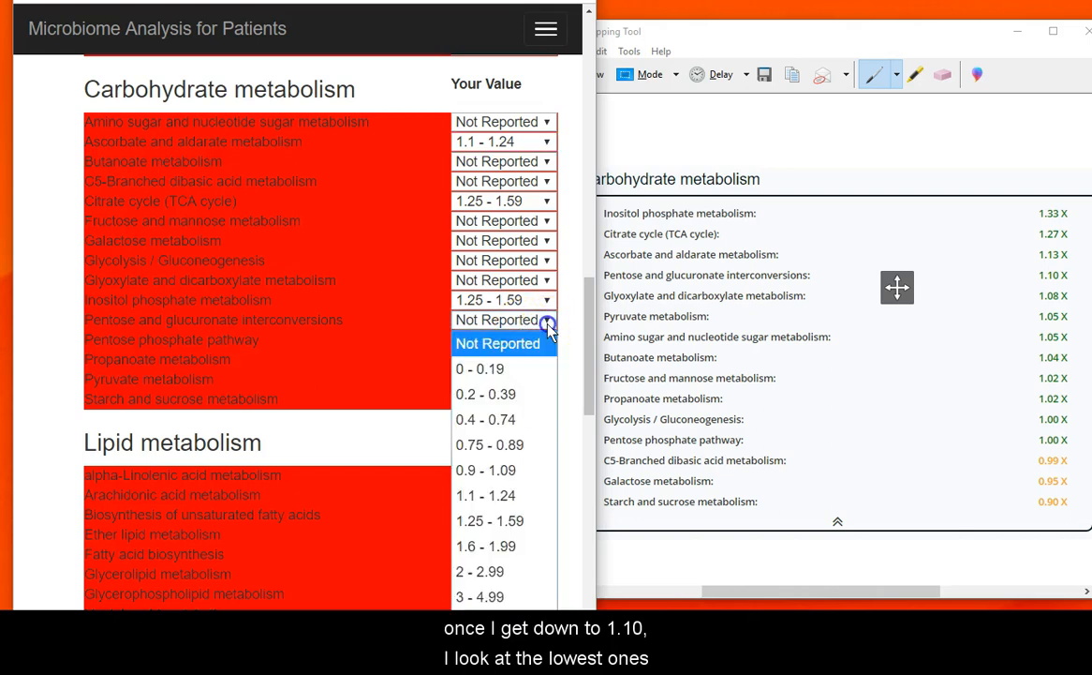
pyautogui.click(510, 496)
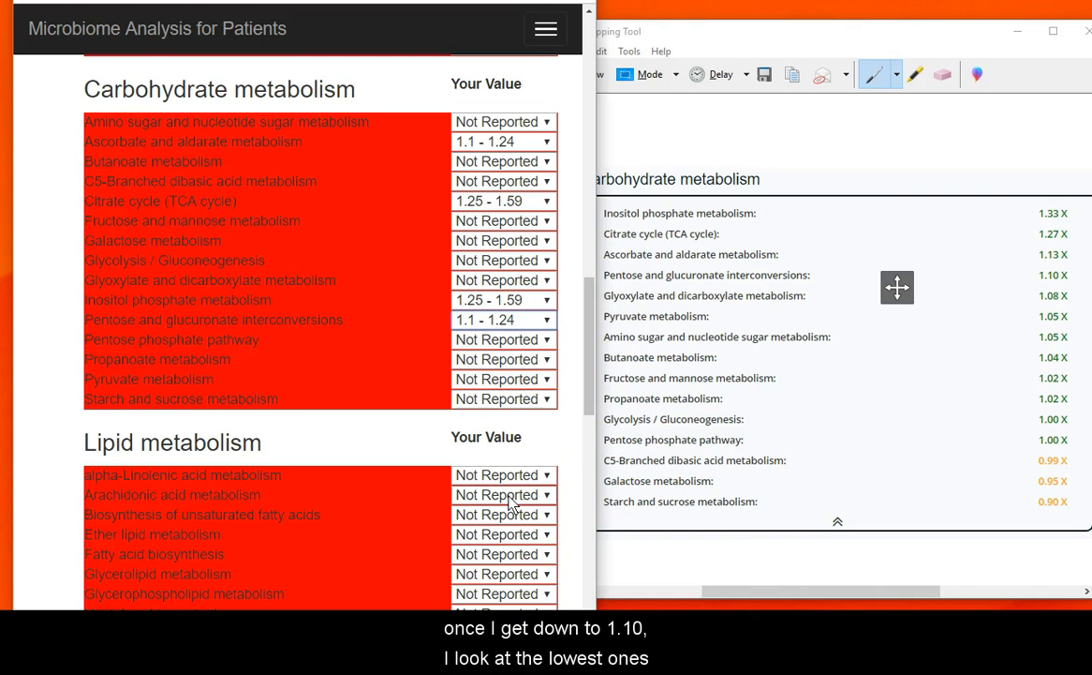
# - Set Starch and sucrose, Pyruvate and Propanoate metabolism and the Pentose phosphate pathway to 0.9 - 1.09
pyautogui.click(550, 401)
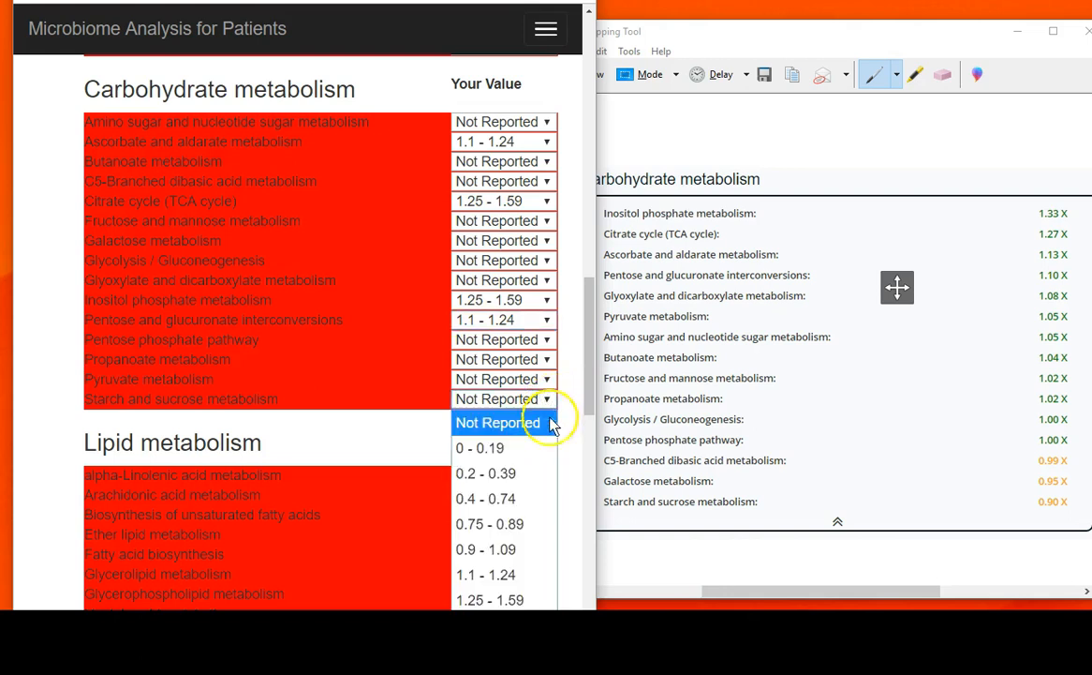
pyautogui.click(514, 556)
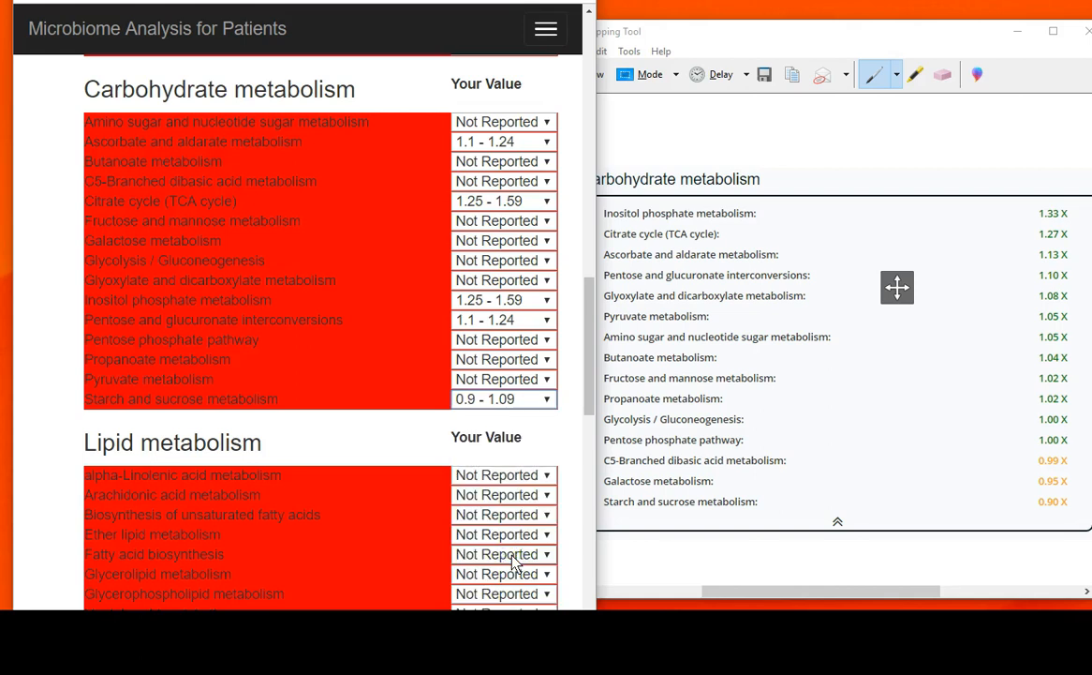
pyautogui.click(551, 379)
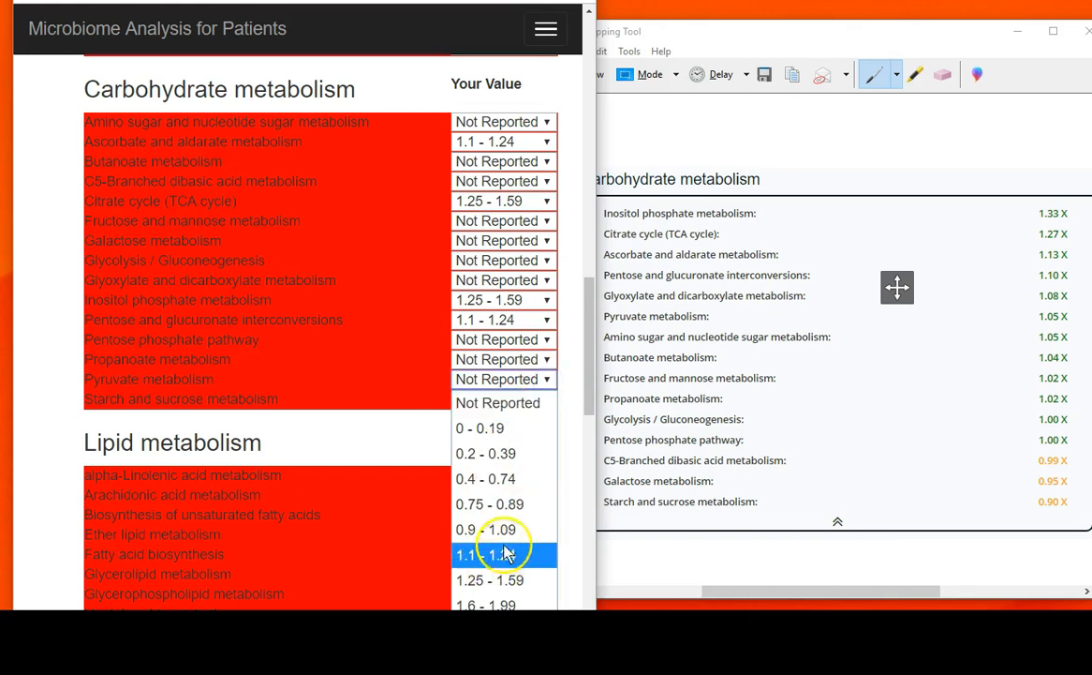
pyautogui.click(506, 530)
pyautogui.click(541, 361)
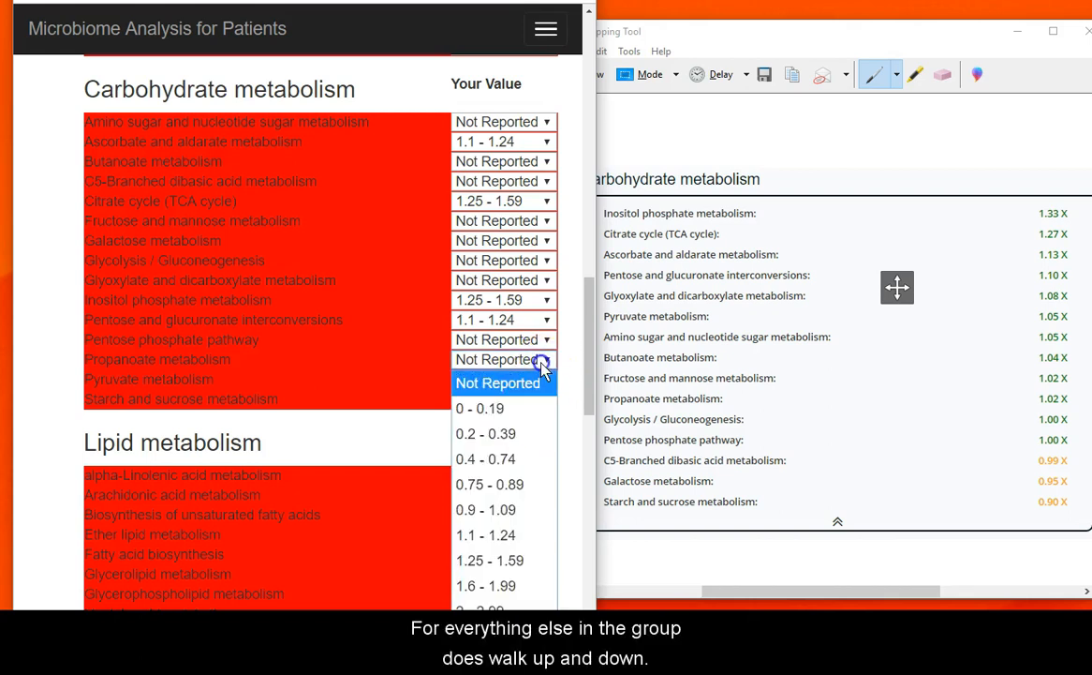
pyautogui.click(506, 510)
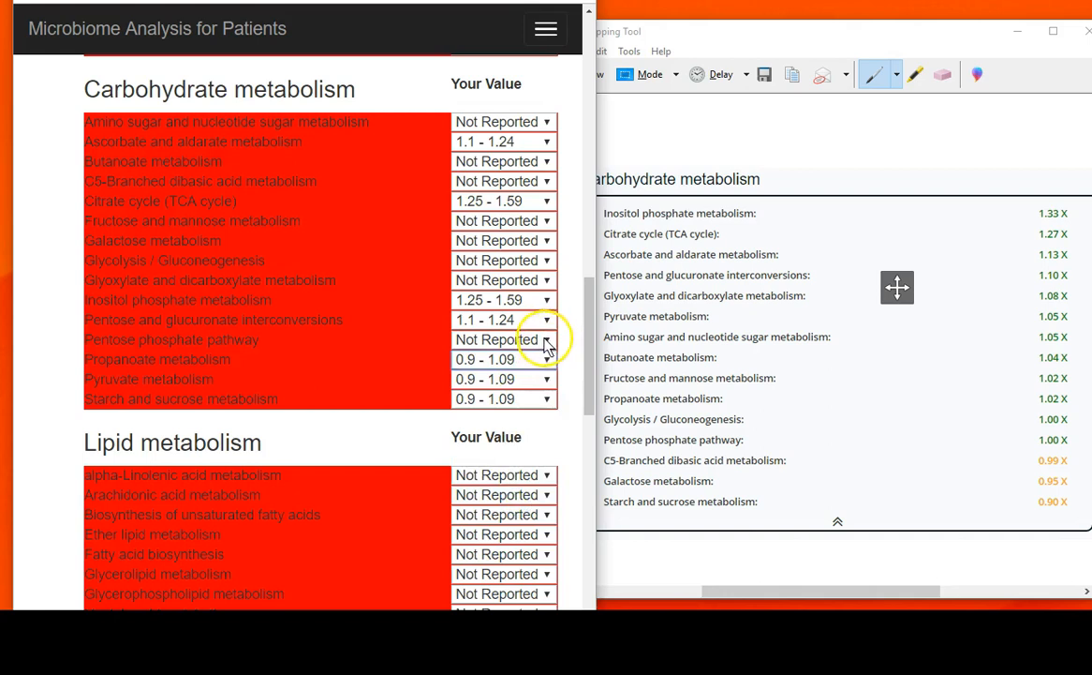
pyautogui.click(548, 341)
pyautogui.click(503, 489)
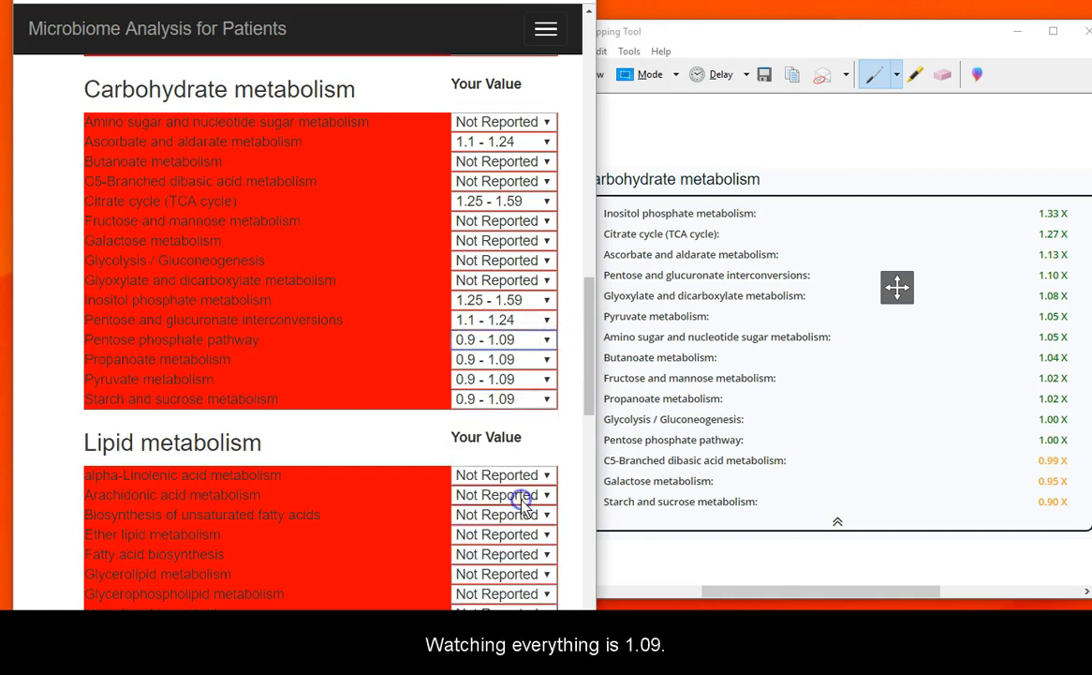
# - Set Glyoxylate and dicarboxylate, Glycolysis / Gluconeogenesis, Galactose, and Fructose and mannose metabolism to 0.9 - 1.09
pyautogui.click(540, 281)
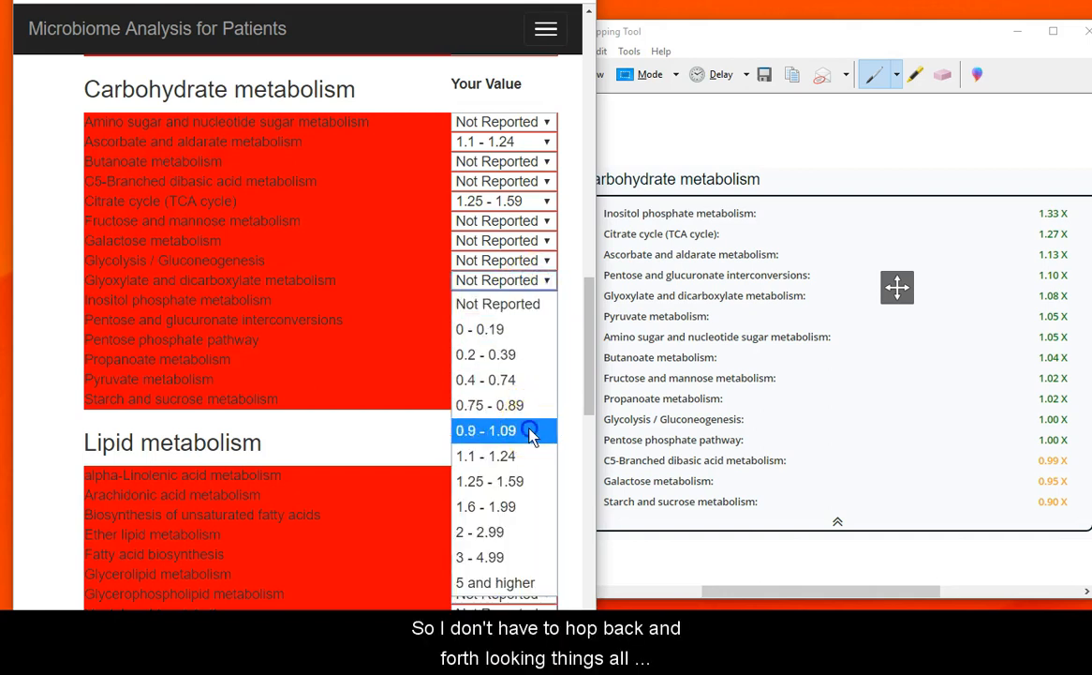
pyautogui.click(530, 431)
pyautogui.click(547, 262)
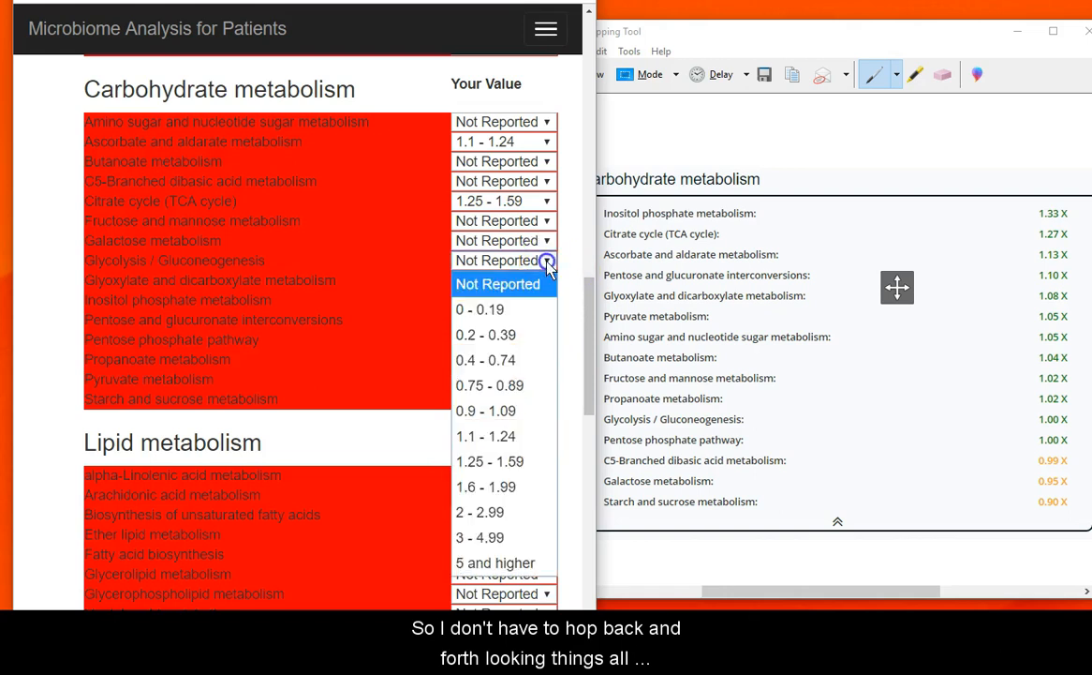
pyautogui.click(529, 410)
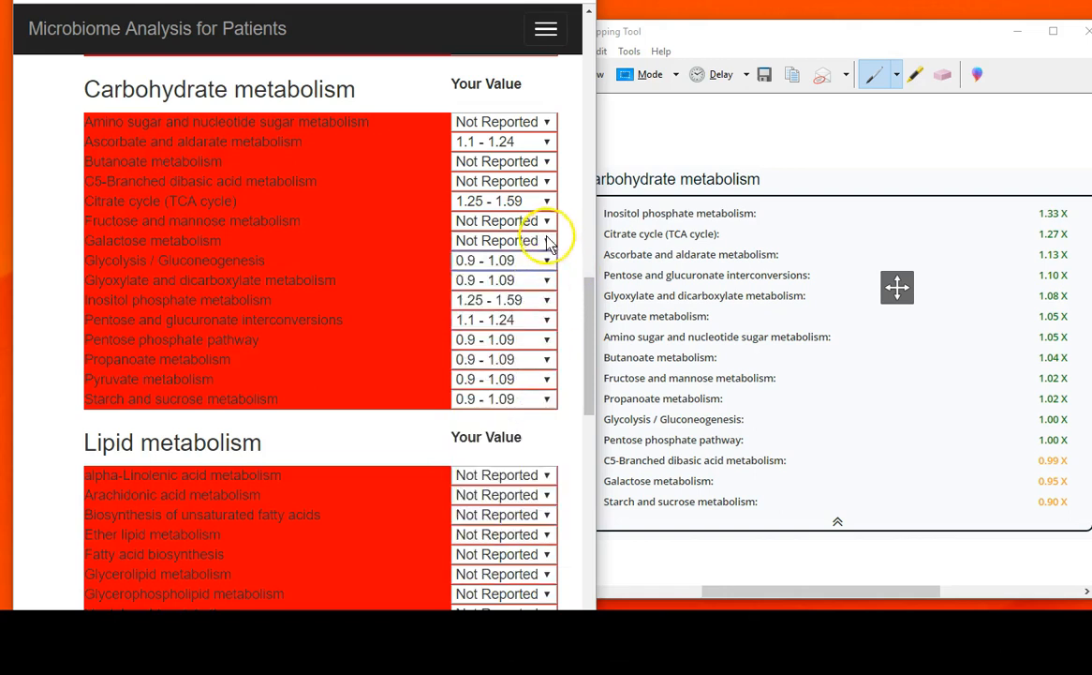
pyautogui.click(551, 242)
pyautogui.click(522, 388)
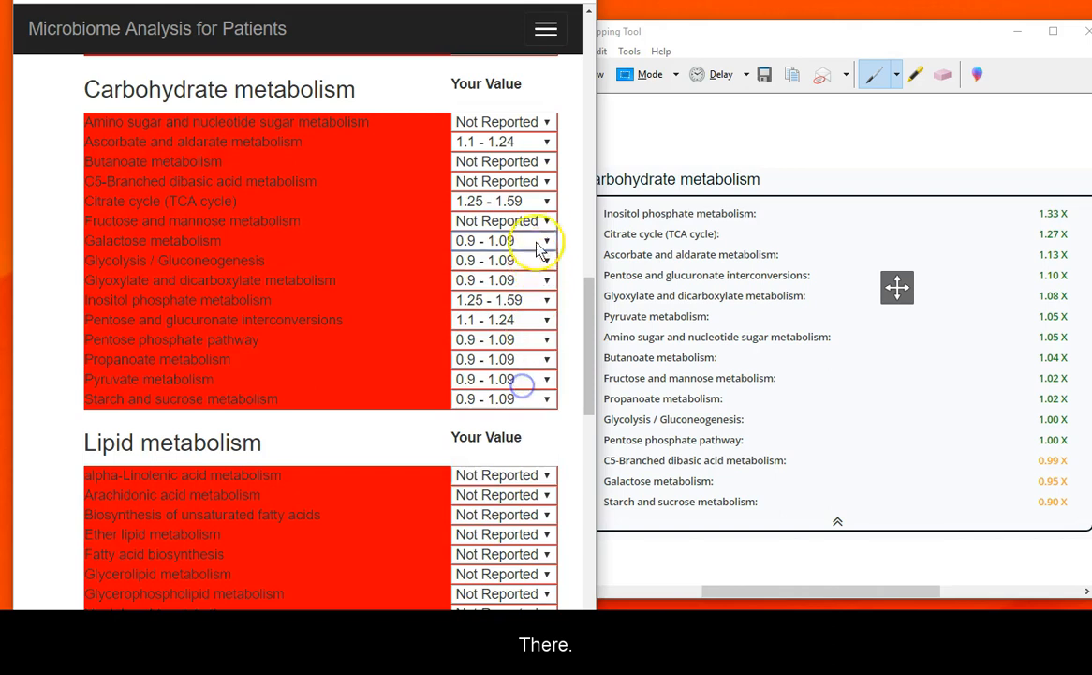
pyautogui.click(544, 222)
pyautogui.click(522, 373)
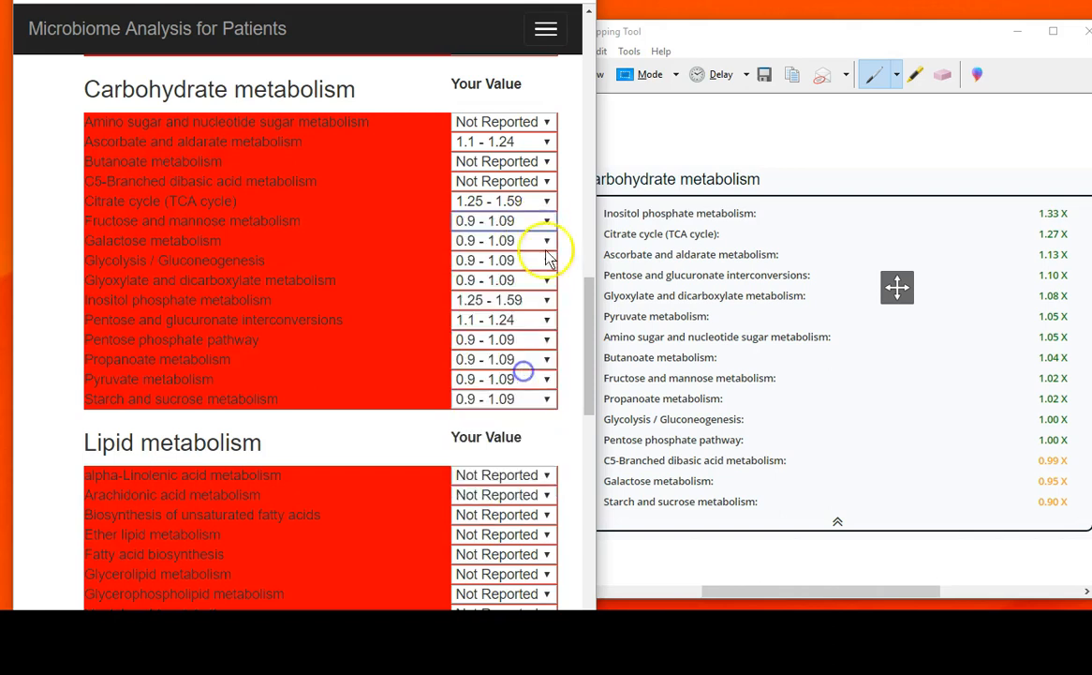
# - Set C5-Branched dibasic acid, Butanoate, and Amino sugar and nucleotide sugar metabolism to 0.9 - 1.09
pyautogui.click(543, 181)
pyautogui.click(540, 334)
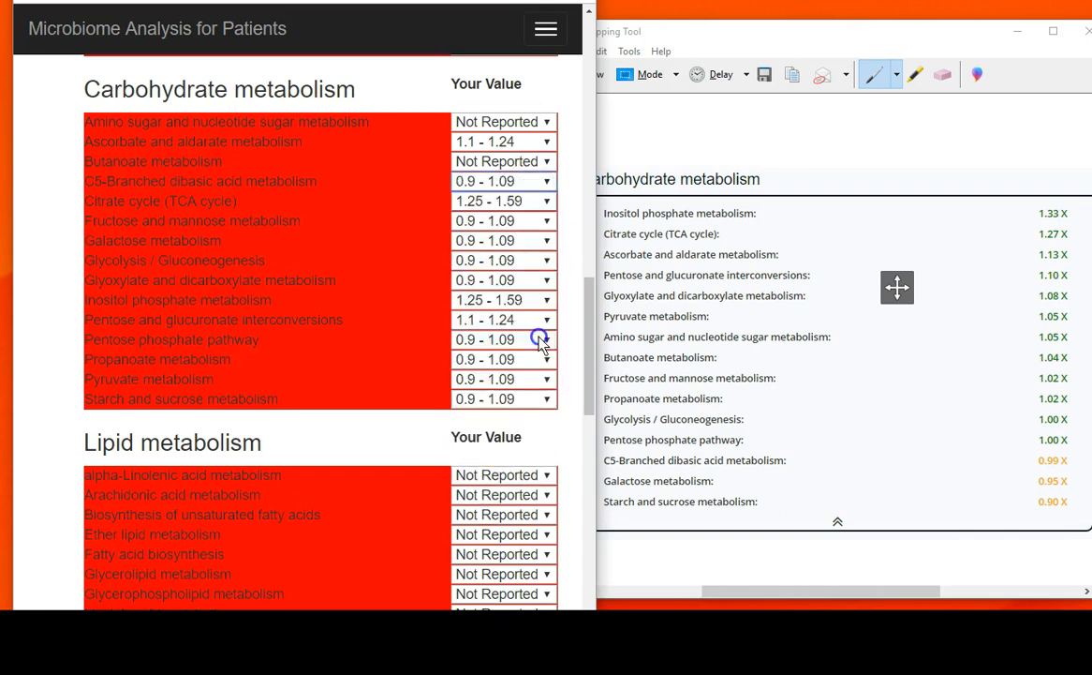
pyautogui.click(522, 161)
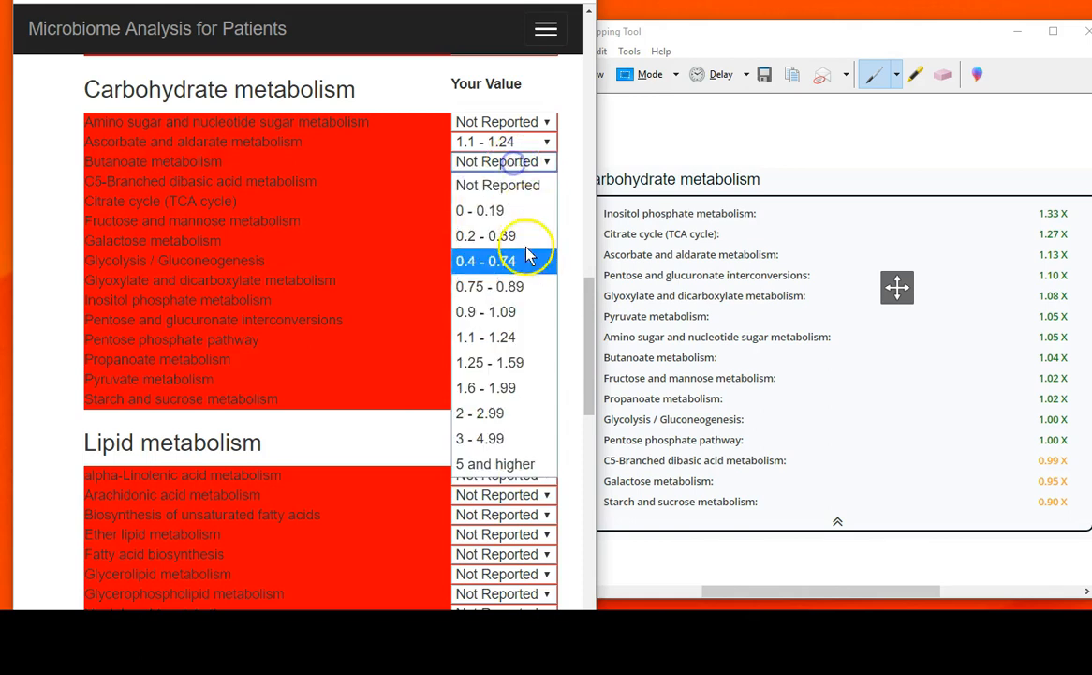
pyautogui.click(528, 324)
pyautogui.click(530, 121)
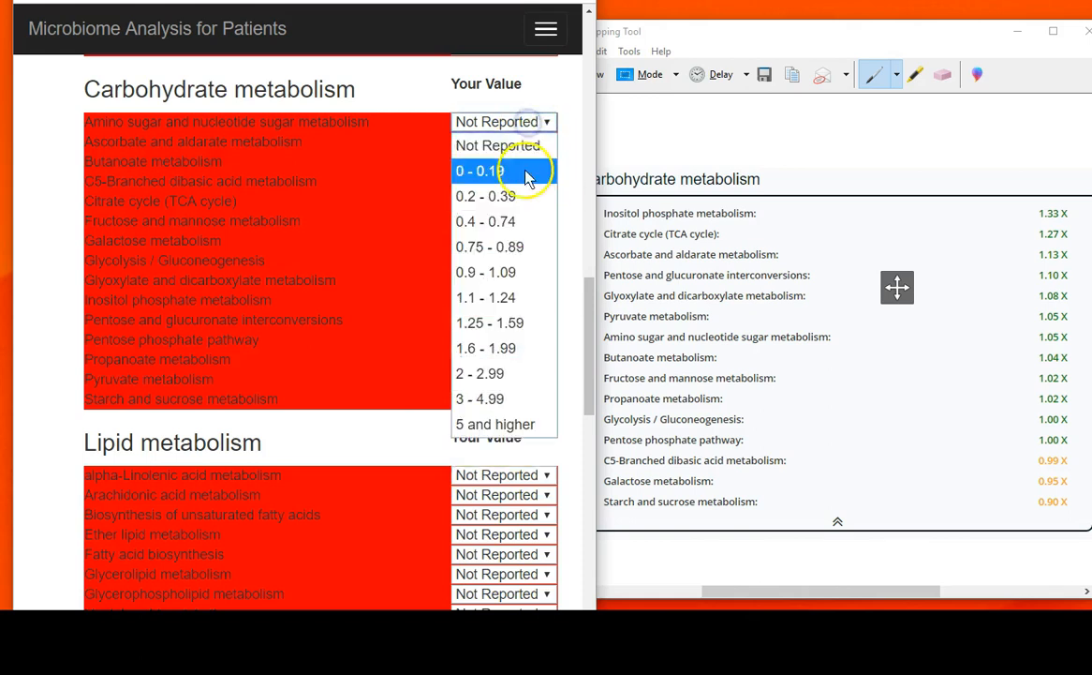
pyautogui.click(513, 272)
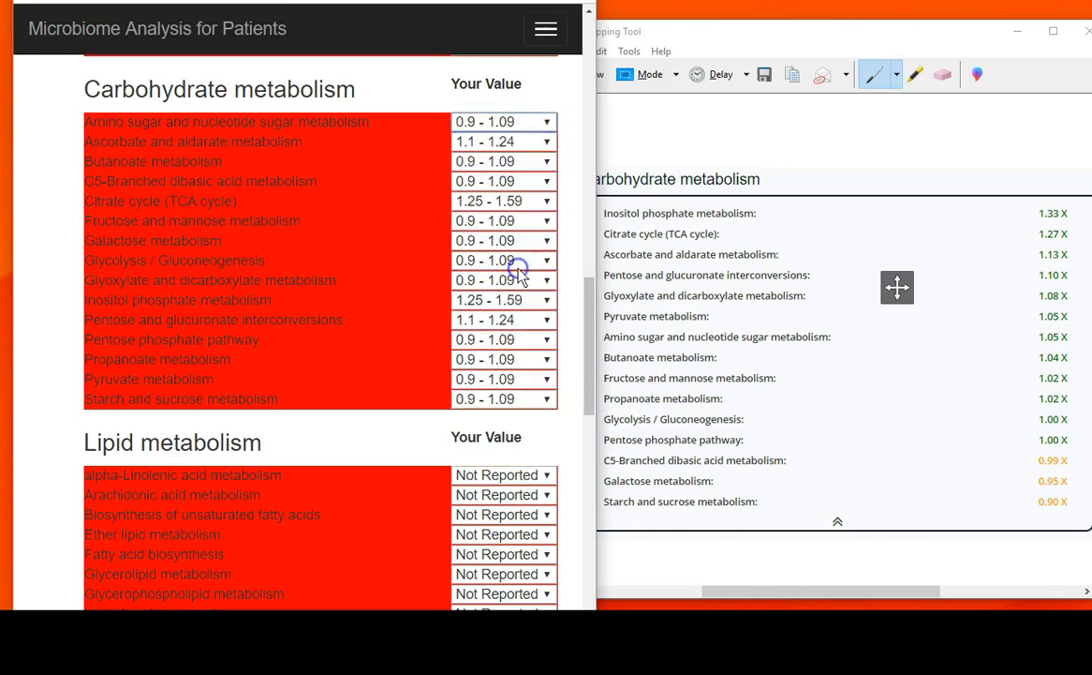
# - Update the form to save the carbohydrate metabolism values and review the saved group
pyautogui.click(590, 317)
pyautogui.moveTo(591, 316); pyautogui.dragTo(528, 599)
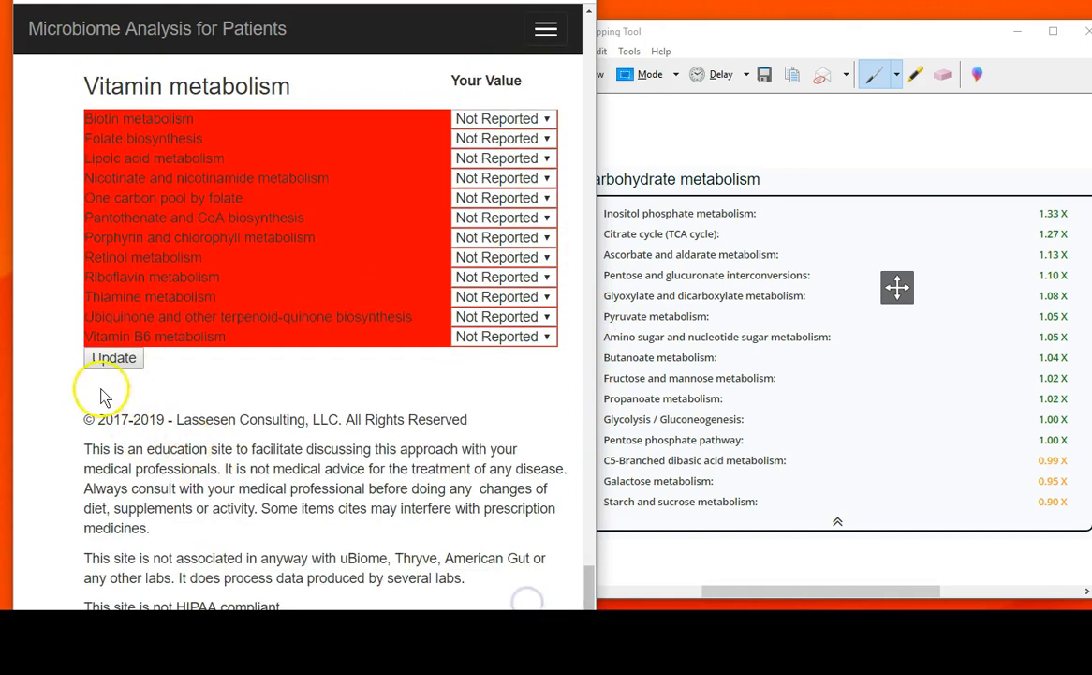
pyautogui.click(102, 361)
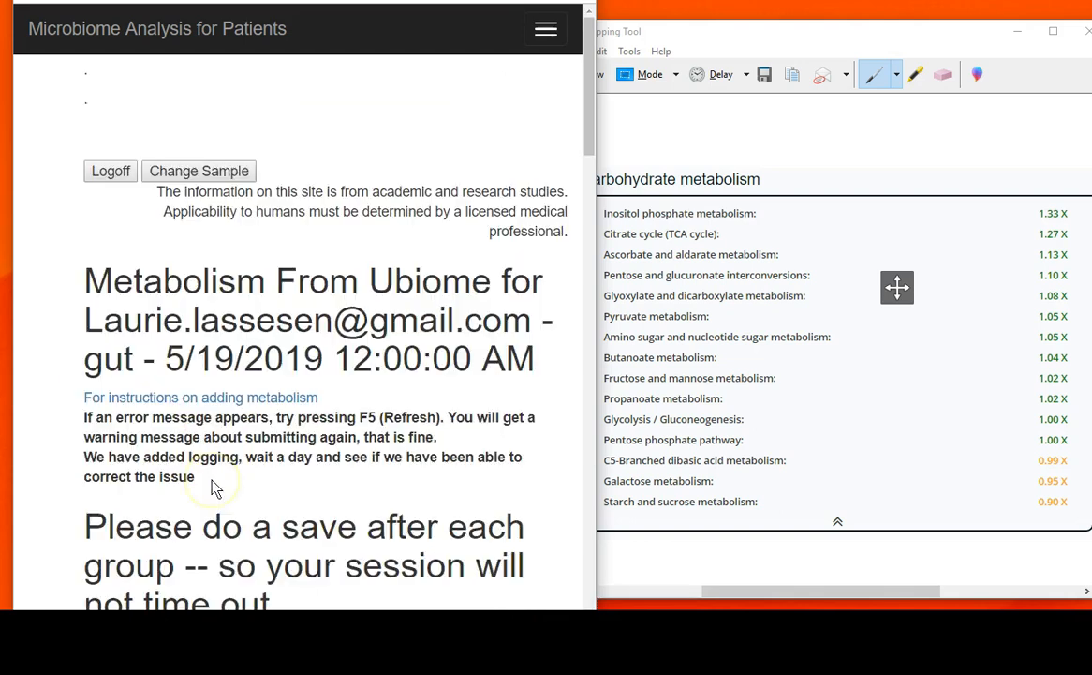
pyautogui.scroll(-15, 214, 488)
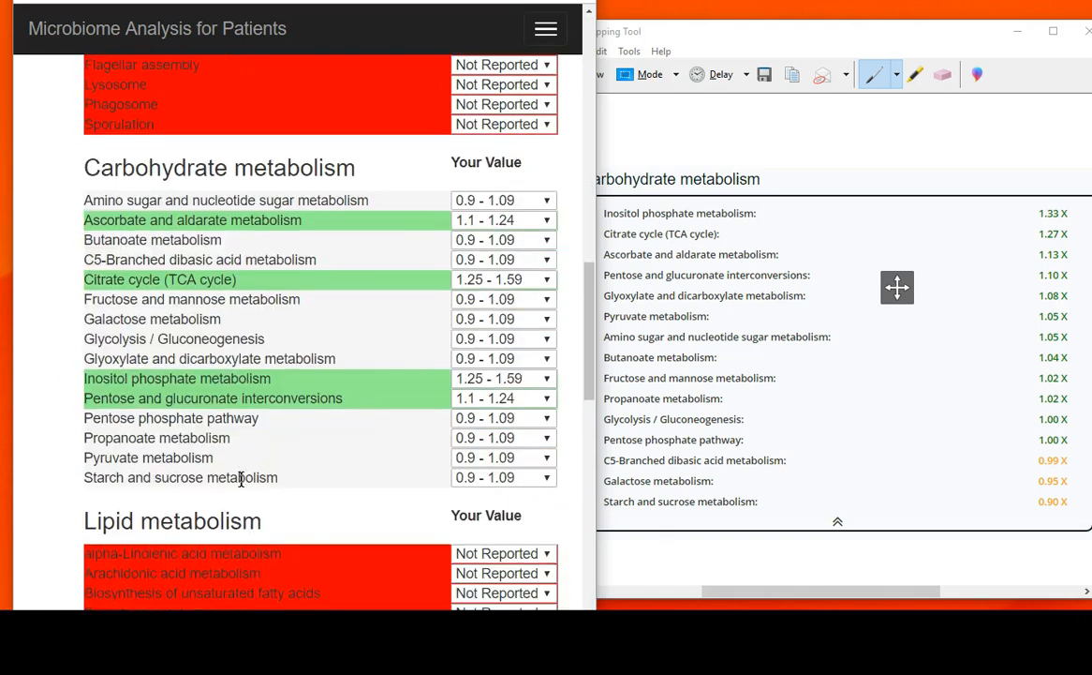